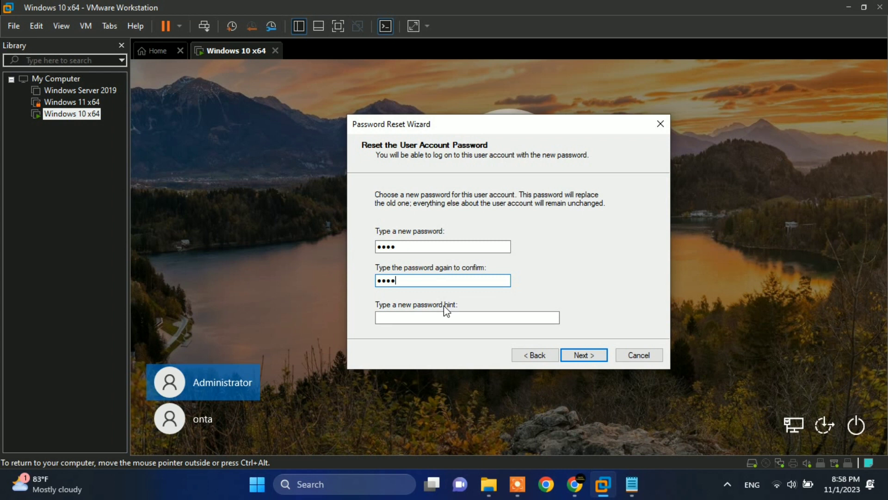
Leave the optional password hint empty in the Password Reset Wizard after confirming the new password.
{"action": "left_click", "coordinate": [432, 317]}
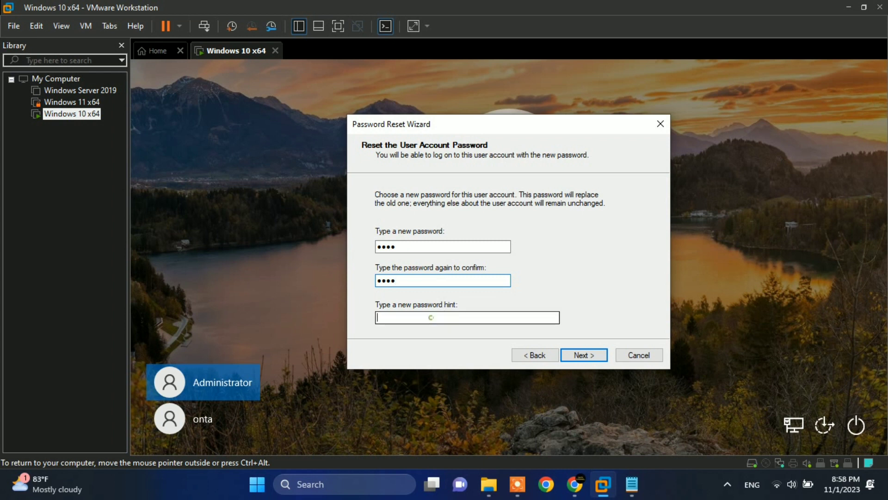
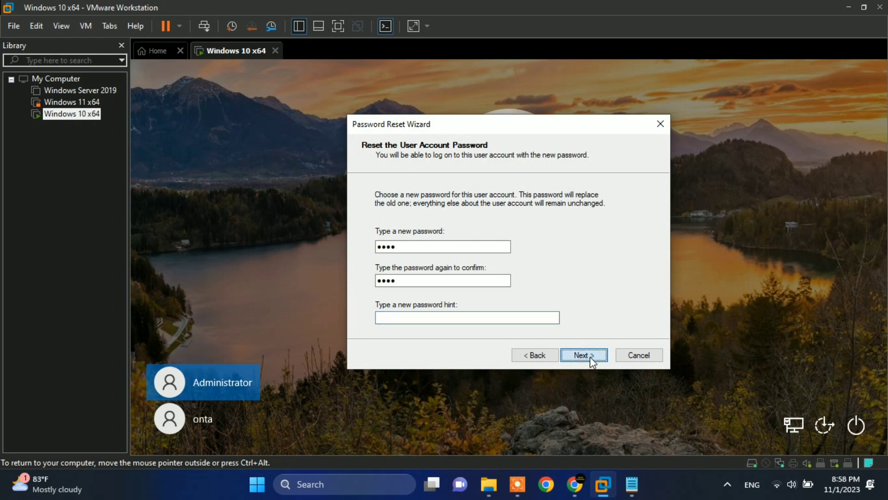
Apply the new password, finish the Password Reset Wizard, and select the Administrator Password field.
{"action": "left_click", "coordinate": [590, 357]}
{"action": "left_click", "coordinate": [590, 359]}
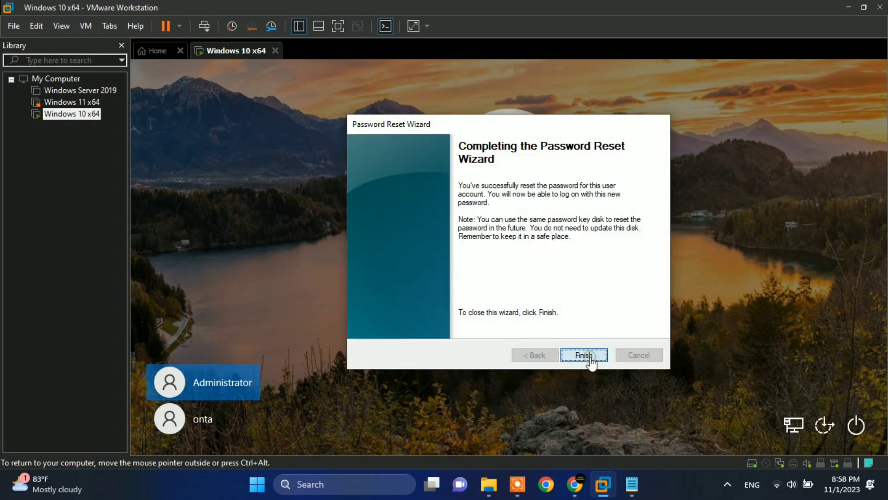
{"action": "left_click", "coordinate": [517, 311]}
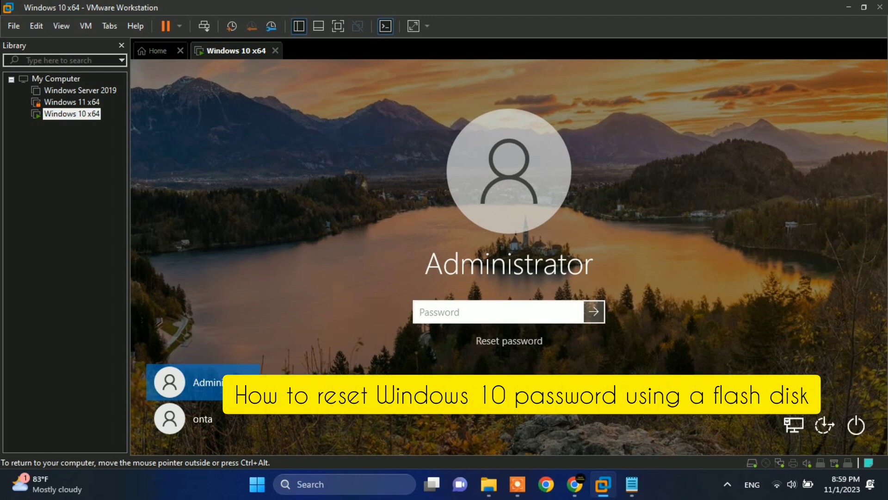
Enter the newly reset Administrator password in the sign-in Password field.
{"action": "type", "text": "1234"}
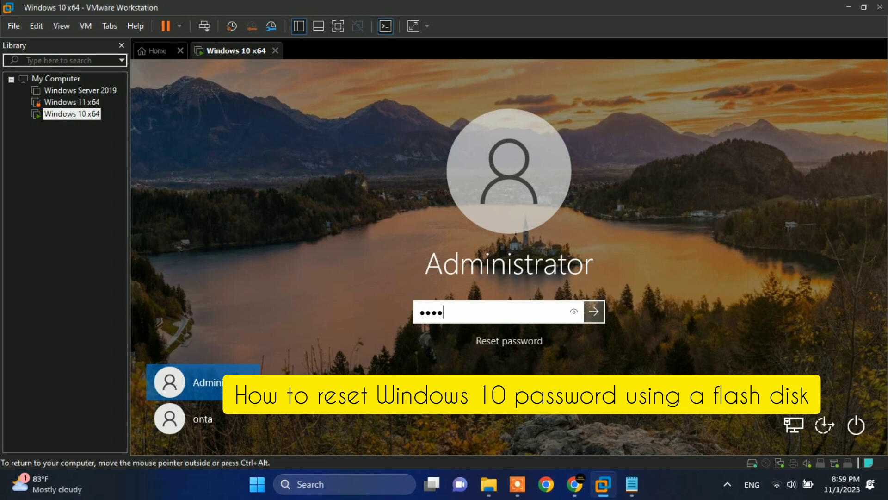
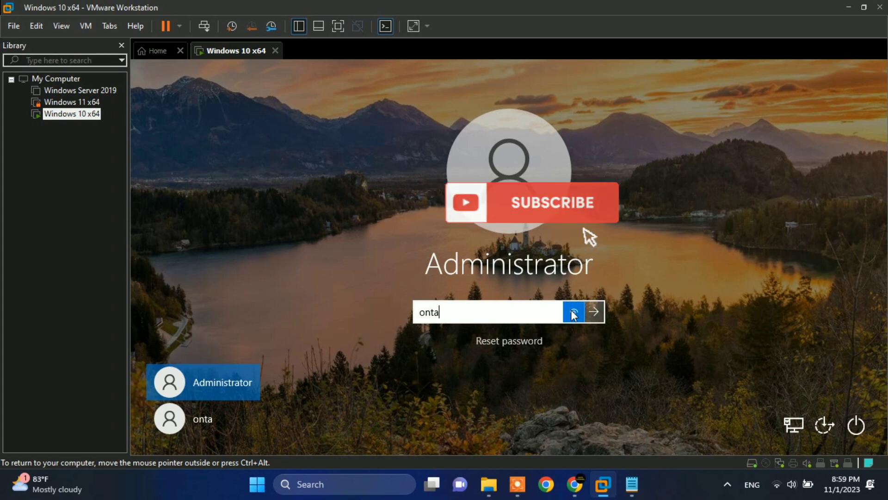
Reveal the typed Administrator password to verify it, then submit it to sign in to the Windows 10 VM.
{"action": "left_click", "coordinate": [573, 313]}
{"action": "key", "text": "Return"}
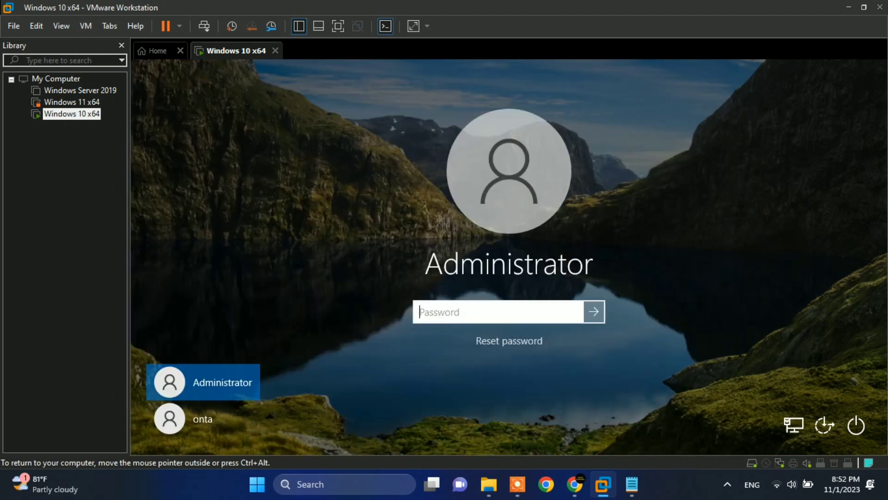
{"action": "type", "text": "************"}
{"action": "key", "text": "Return"}
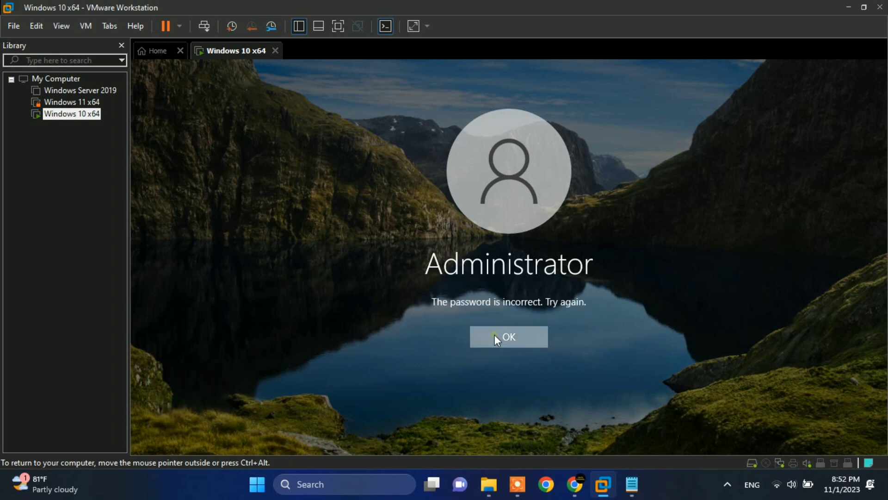
{"action": "left_click", "coordinate": [495, 334]}
{"action": "type", "text": "*********"}
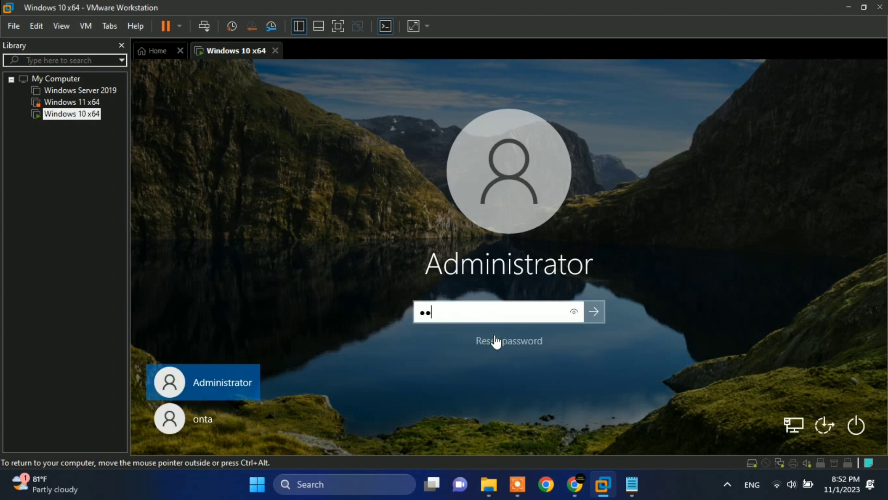
{"action": "key", "text": "Return"}
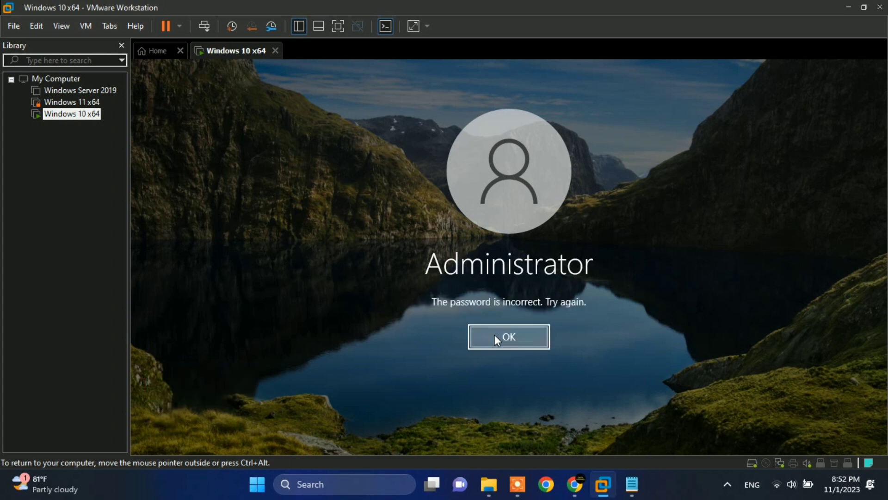
{"action": "left_click", "coordinate": [495, 336]}
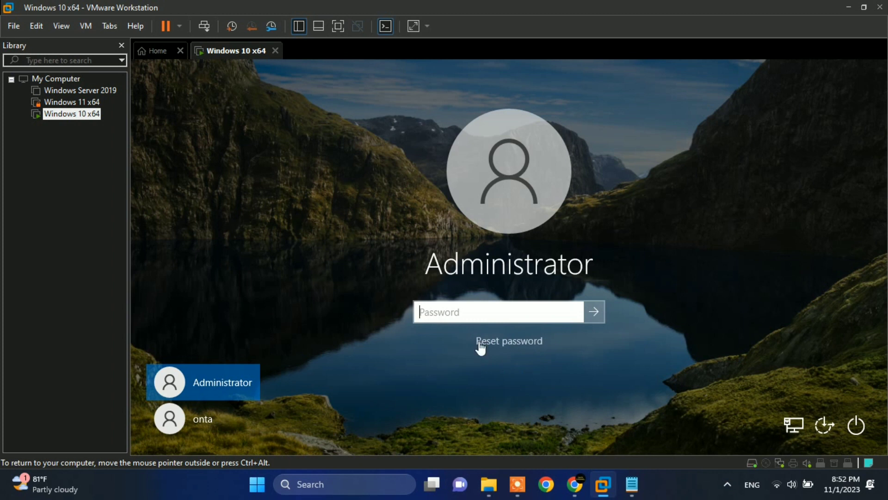
{"action": "left_click", "coordinate": [605, 303]}
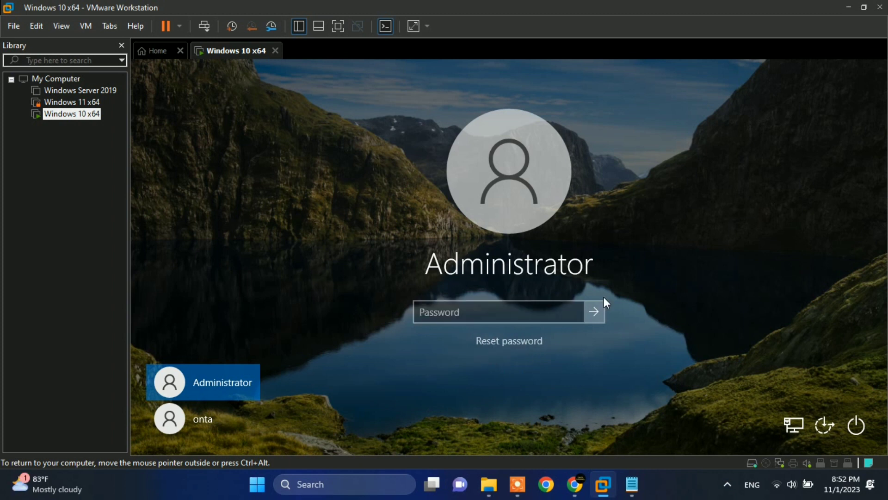
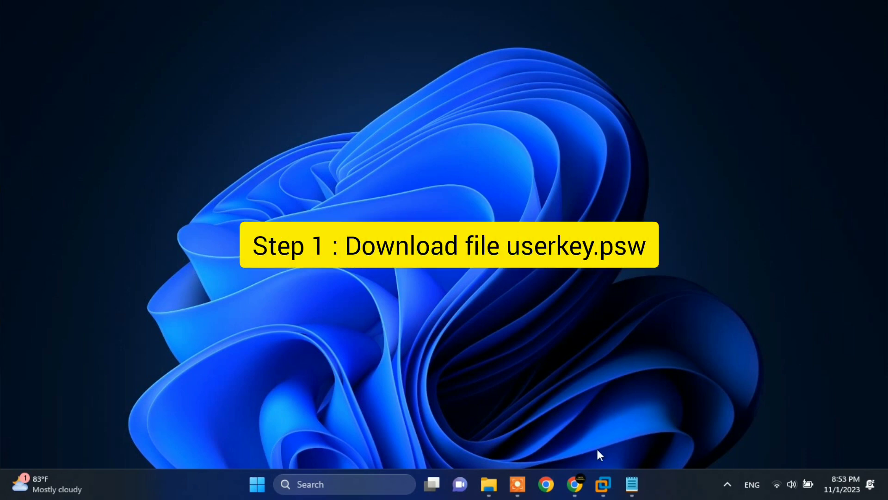
Restore the Chrome window showing the Onta Channel YouTube videos page.
{"action": "left_click", "coordinate": [583, 478]}
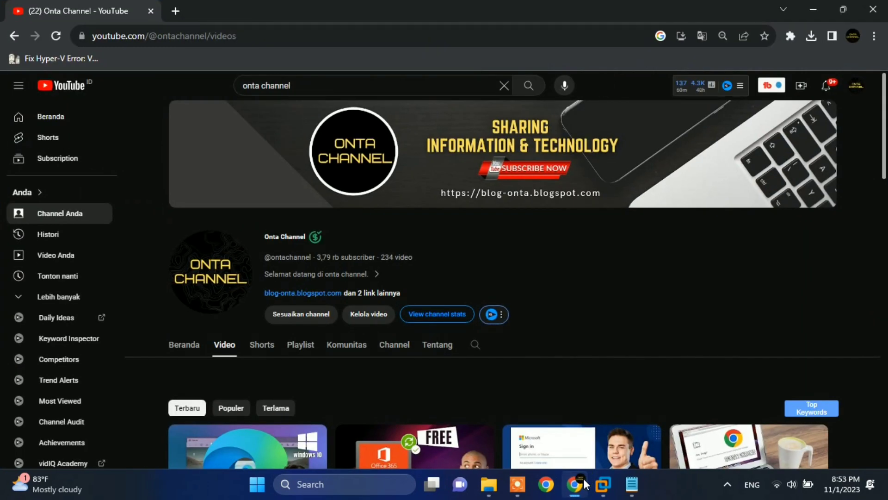
{"action": "mouse_move", "coordinate": [318, 237]}
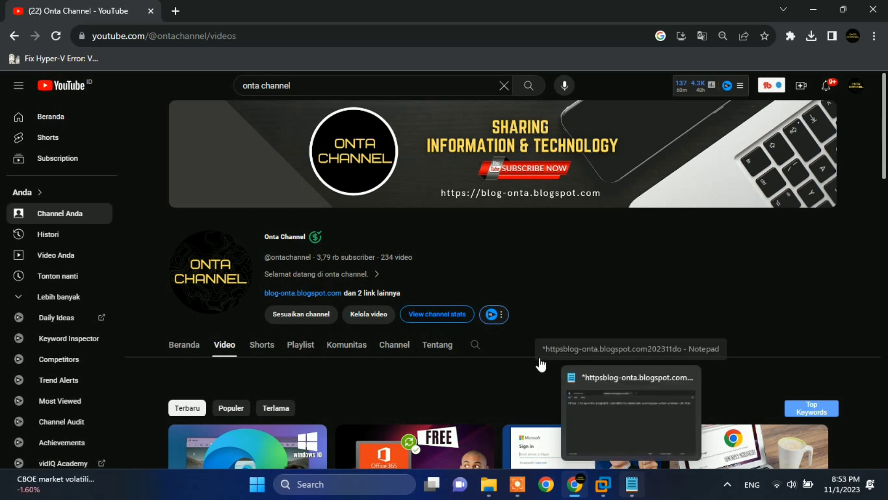
Copy the saved userkey.psw blog post link from Notepad, then minimize Notepad.
{"action": "left_click", "coordinate": [634, 486]}
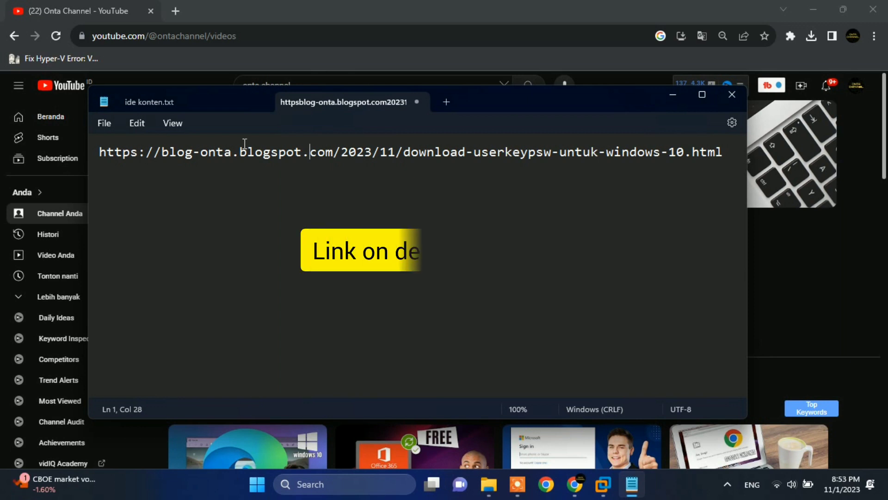
{"action": "left_click", "coordinate": [241, 152]}
{"action": "triple_click", "coordinate": [240, 151]}
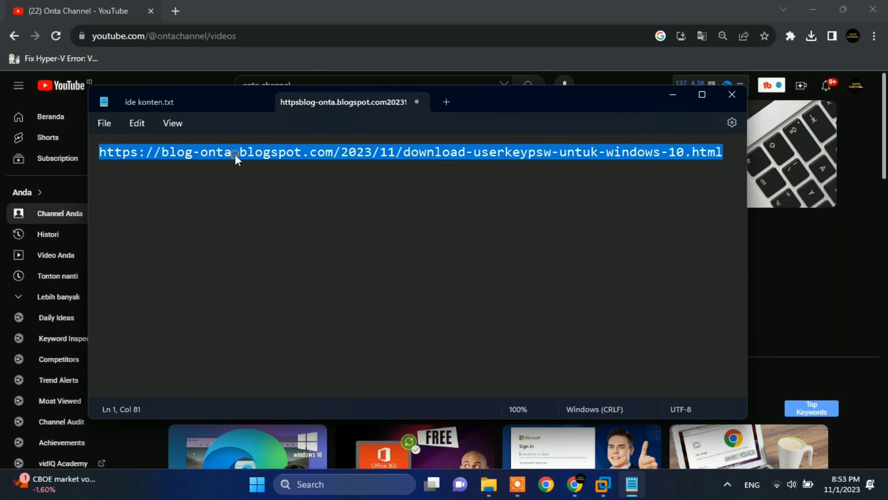
{"action": "right_click", "coordinate": [235, 154]}
{"action": "left_click", "coordinate": [270, 223]}
{"action": "left_click", "coordinate": [673, 98]}
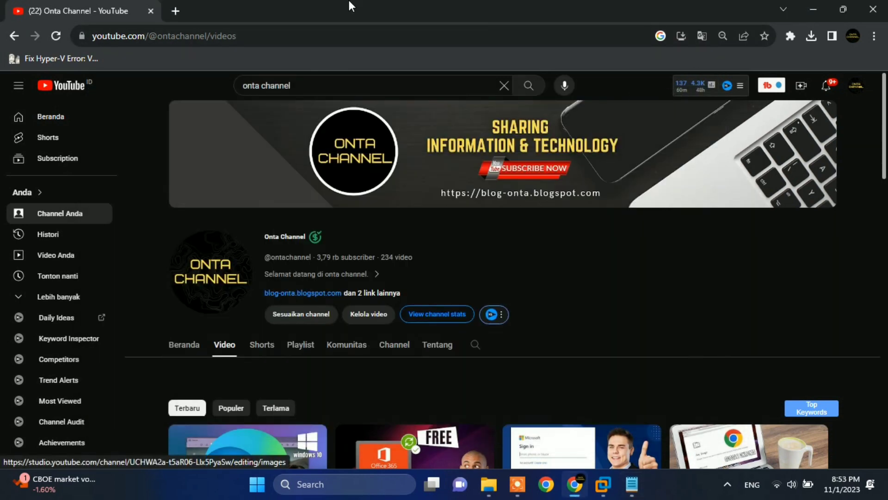
Load the 'Download Userkey.psw Untuk Windows 10' post in a new tab and scroll to its MediaFire link.
{"action": "left_click", "coordinate": [175, 10]}
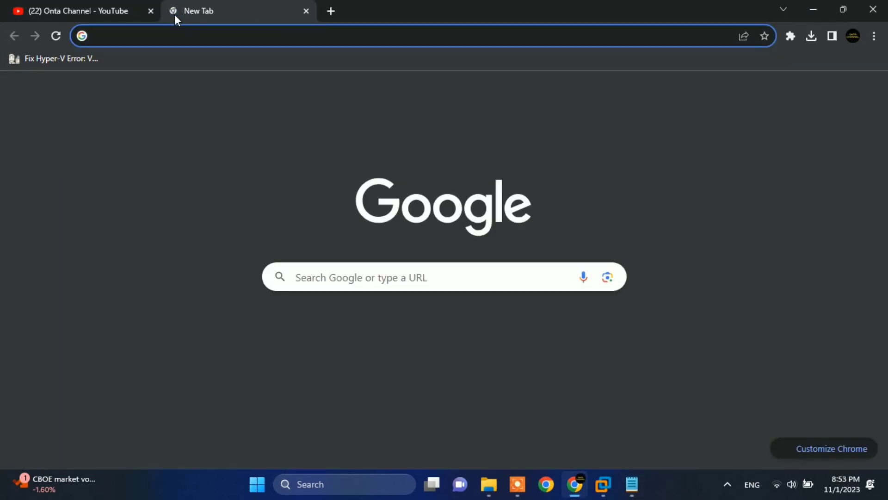
{"action": "left_click", "coordinate": [158, 34]}
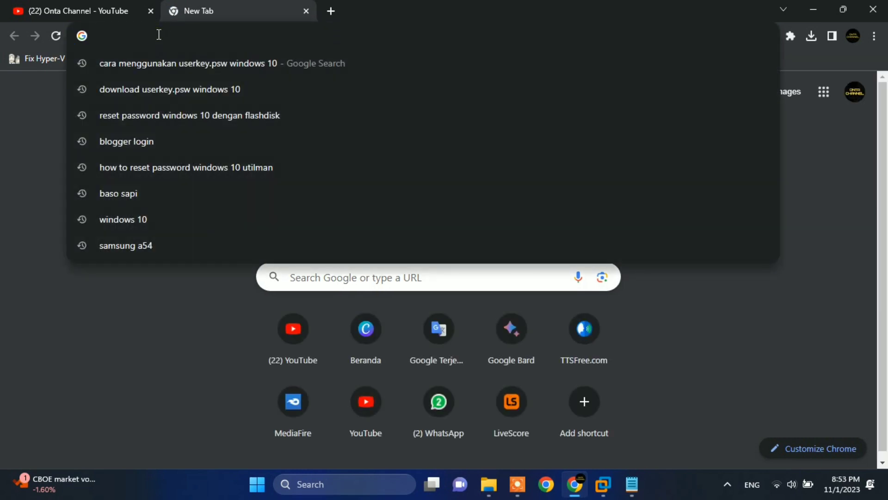
{"action": "right_click", "coordinate": [157, 35]}
{"action": "left_click", "coordinate": [197, 116]}
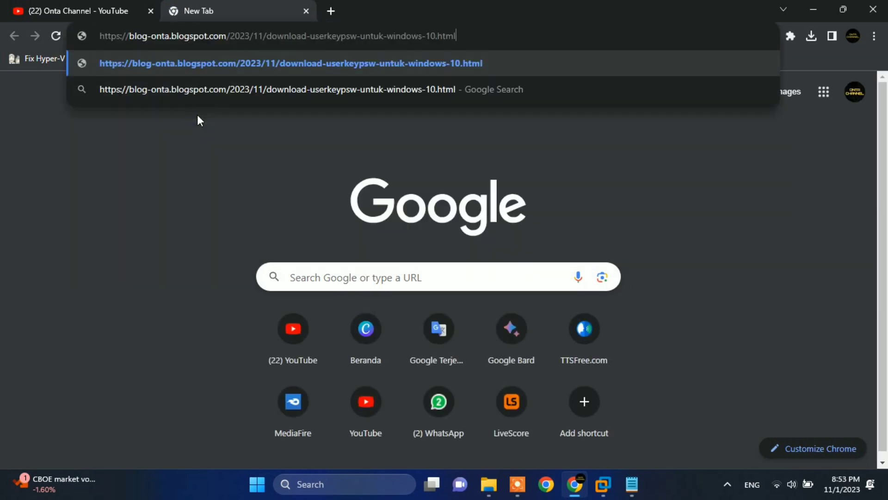
{"action": "key", "text": "Return"}
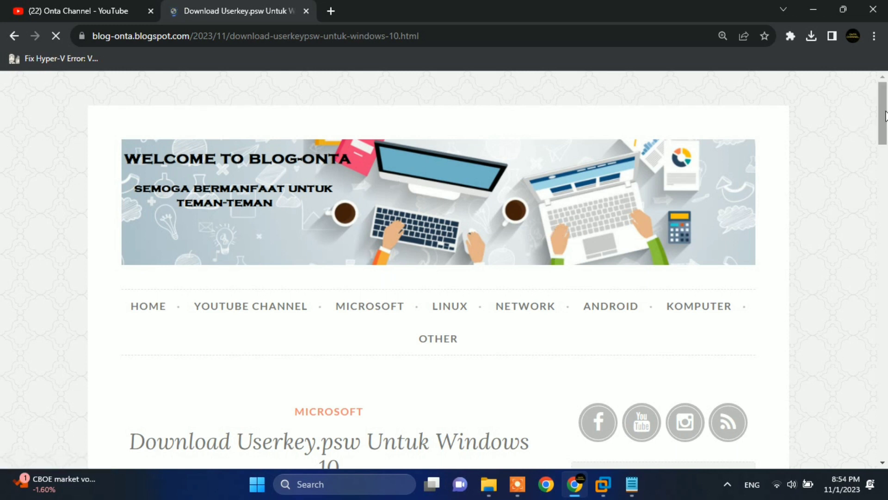
{"action": "scroll", "coordinate": [886, 118], "scroll_direction": "down", "scroll_amount": 1}
{"action": "mouse_move", "coordinate": [886, 121]}
{"action": "left_mouse_down"}
{"action": "mouse_move", "coordinate": [884, 207]}
{"action": "mouse_move", "coordinate": [883, 197]}
{"action": "left_mouse_up"}
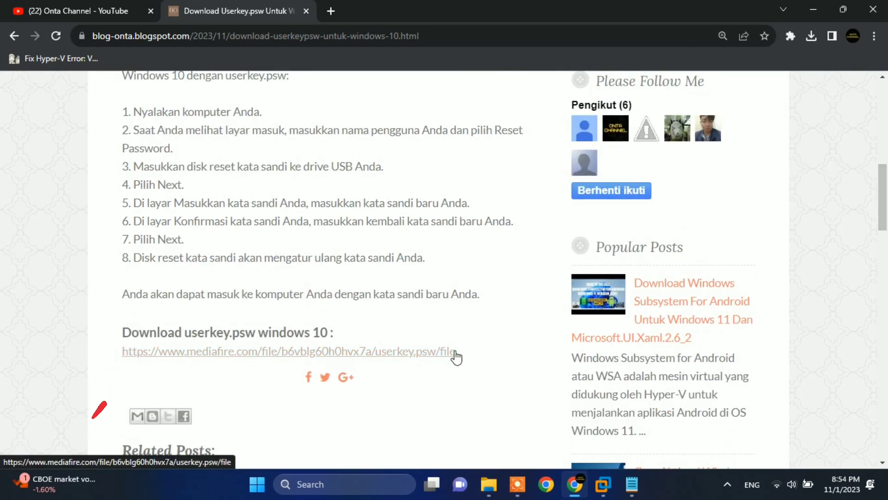
Download userkey.psw (1.5KB) from MediaFire and close the ad popup.
{"action": "left_click_drag", "start_coordinate": [478, 361], "coordinate": [103, 357]}
{"action": "left_click", "coordinate": [99, 356]}
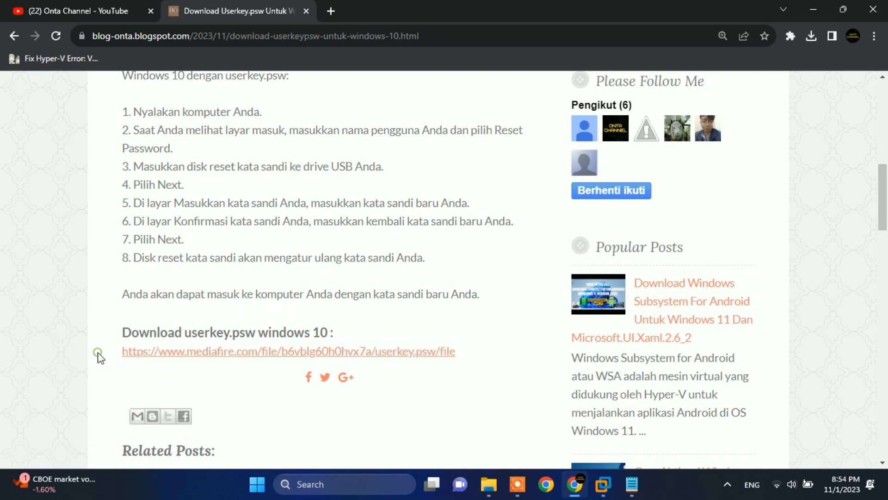
{"action": "left_click", "coordinate": [169, 355]}
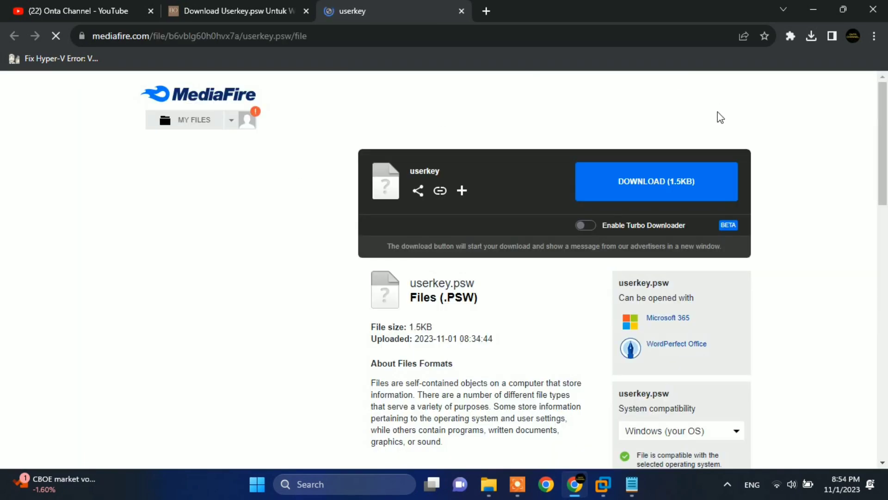
{"action": "left_click", "coordinate": [647, 187]}
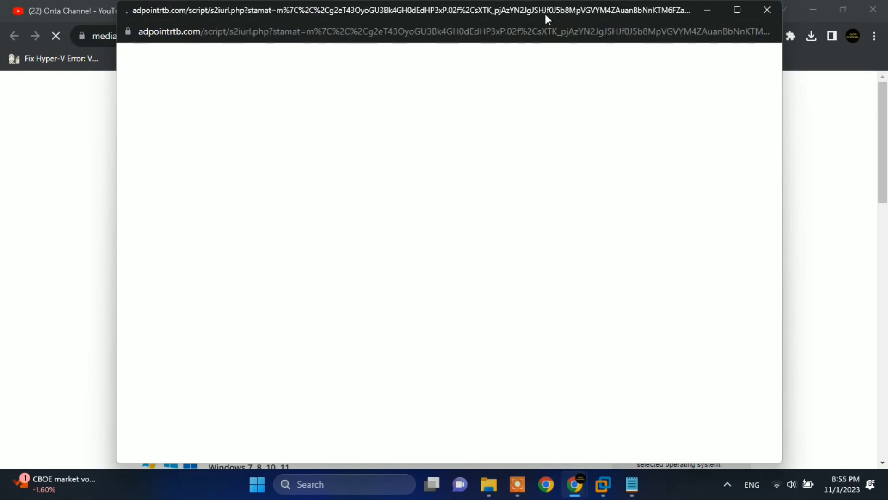
{"action": "left_click", "coordinate": [758, 10]}
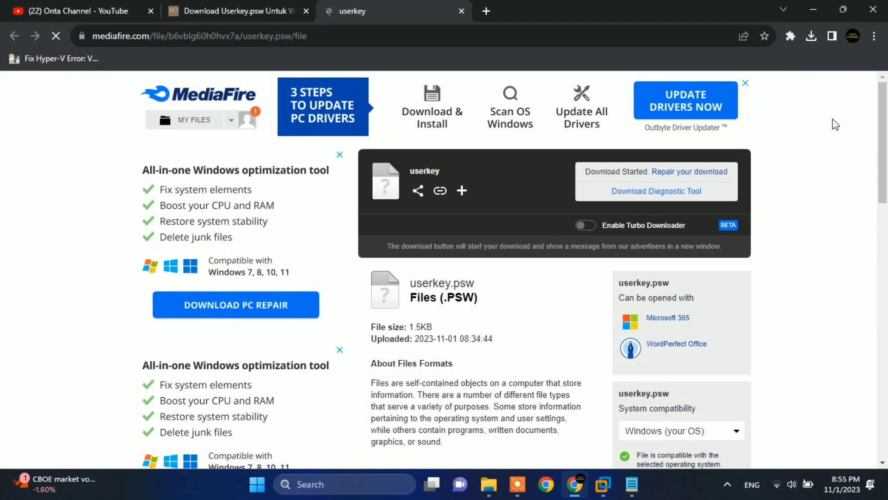
Show the finished userkey.psw download in its Downloads folder.
{"action": "left_click", "coordinate": [814, 38]}
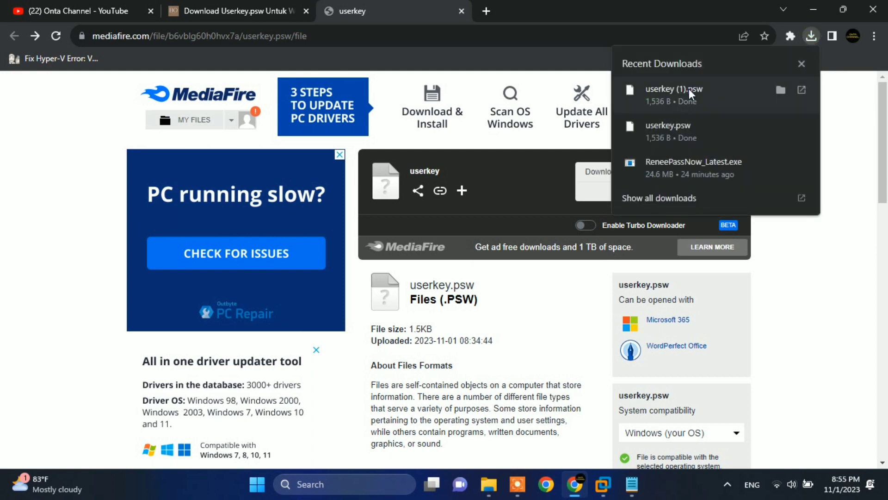
{"action": "mouse_move", "coordinate": [674, 129]}
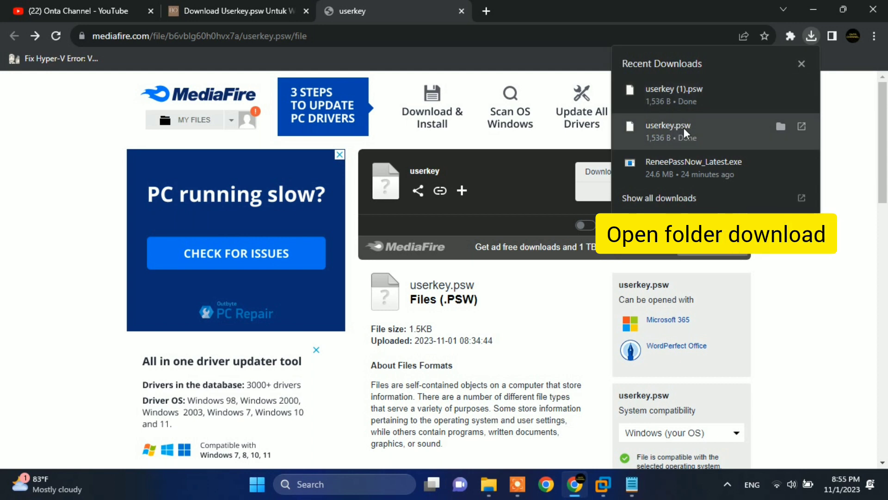
{"action": "left_click", "coordinate": [780, 126]}
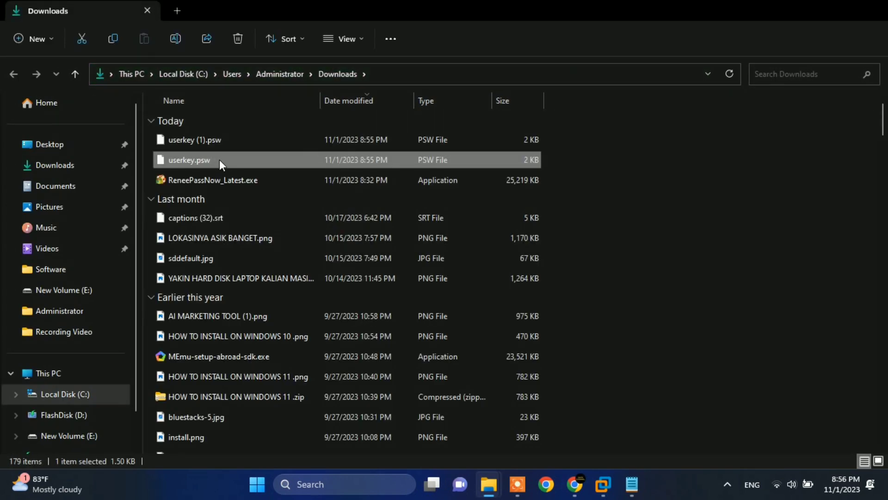
Copy userkey.psw from Downloads to the root of FlashDisk (D:), then eject the flash disk.
{"action": "right_click", "coordinate": [219, 159]}
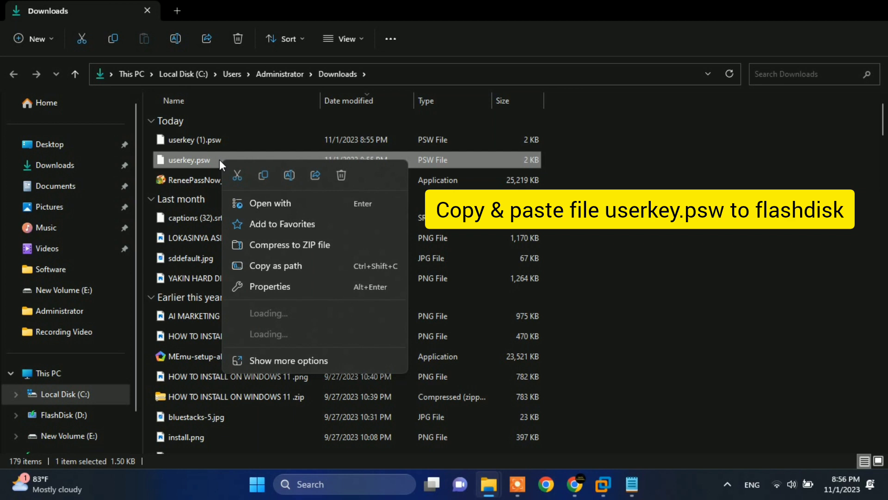
{"action": "left_click", "coordinate": [262, 178]}
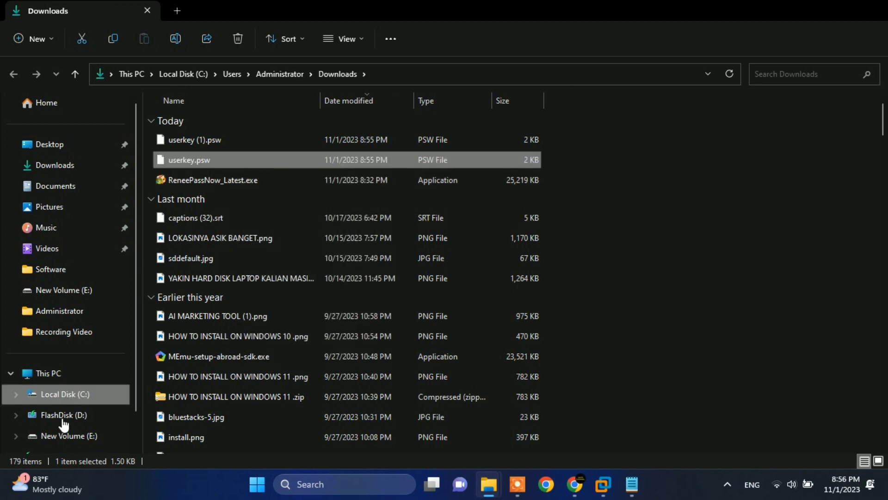
{"action": "left_click", "coordinate": [63, 443]}
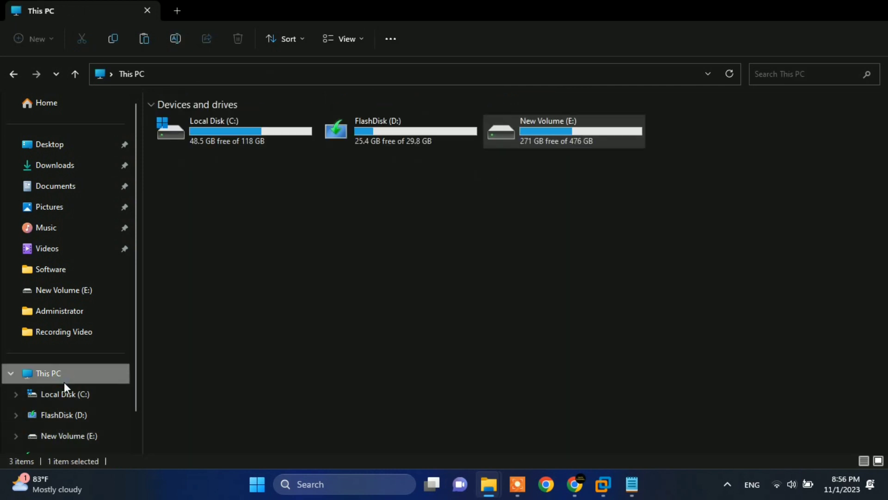
{"action": "left_click", "coordinate": [403, 134]}
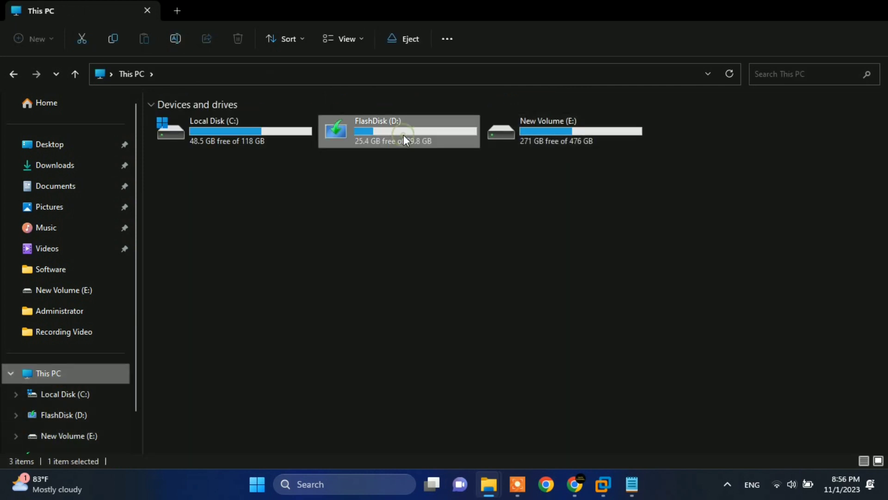
{"action": "double_click", "coordinate": [403, 135]}
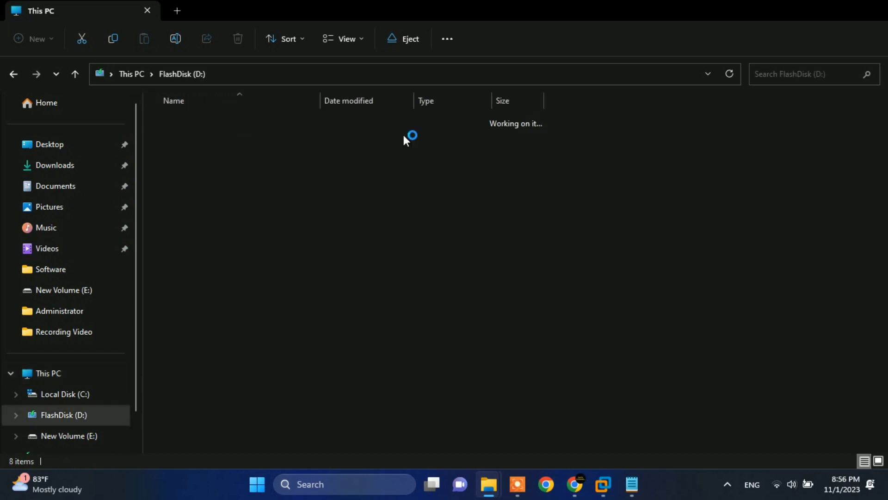
{"action": "right_click", "coordinate": [198, 343]}
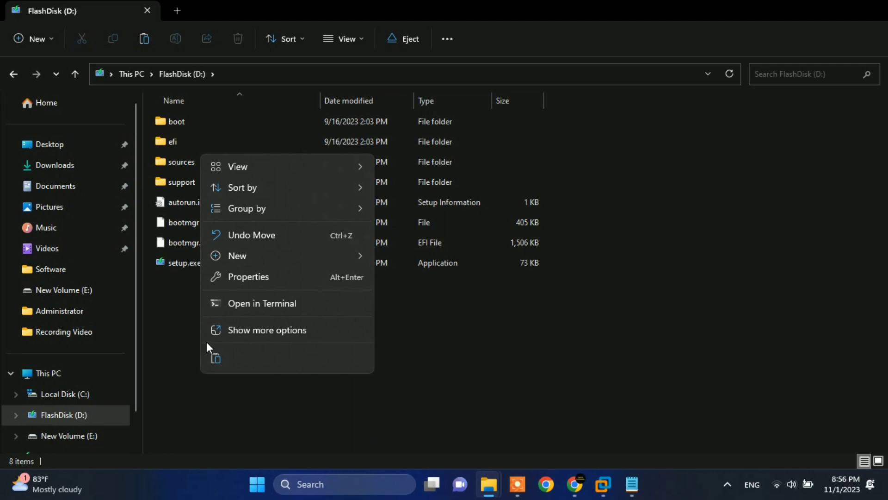
{"action": "left_click", "coordinate": [214, 357]}
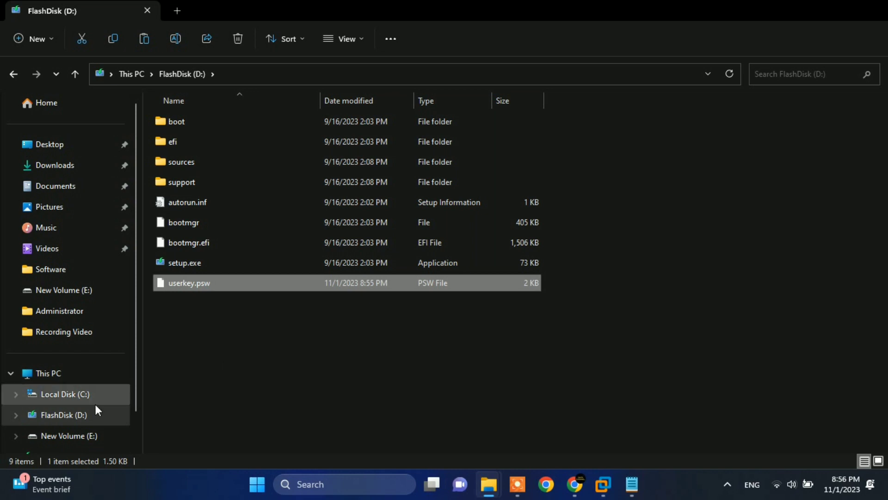
{"action": "right_click", "coordinate": [72, 416]}
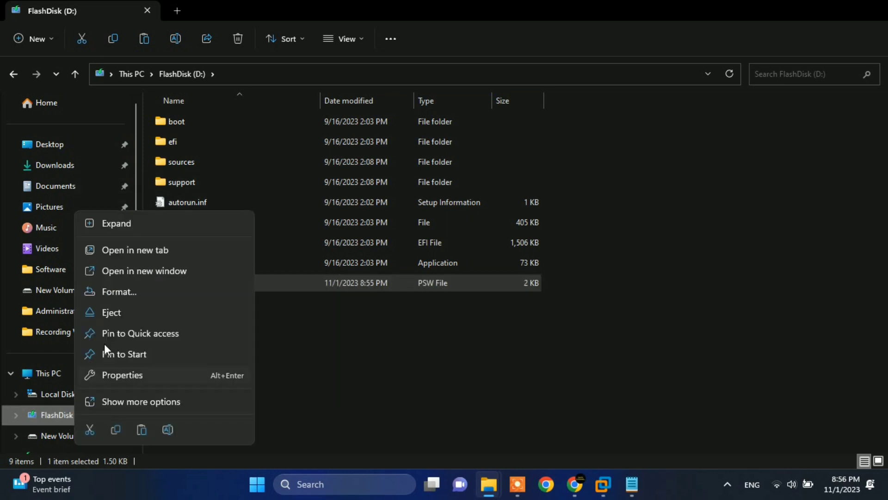
{"action": "left_click", "coordinate": [131, 314]}
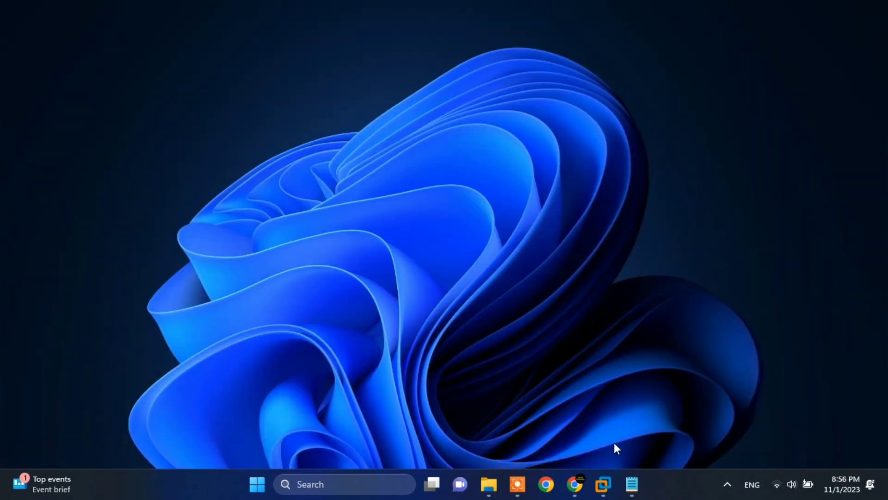
{"action": "mouse_move", "coordinate": [604, 484]}
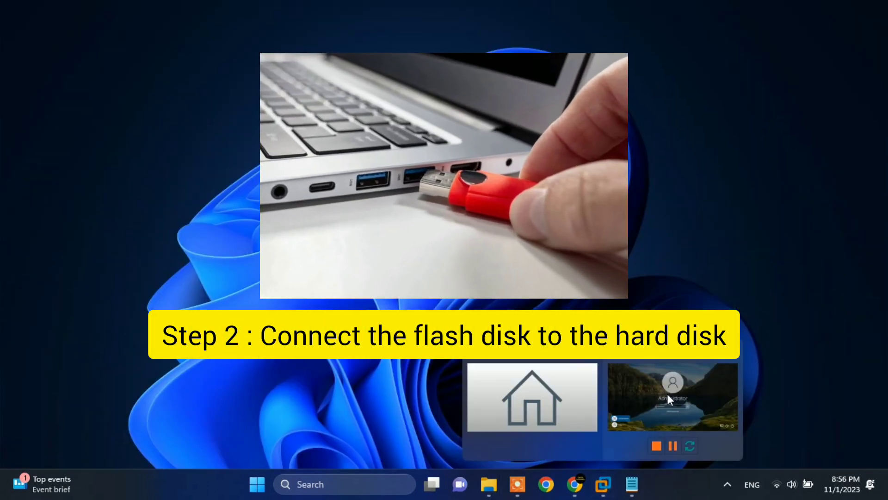
{"action": "left_click", "coordinate": [667, 394]}
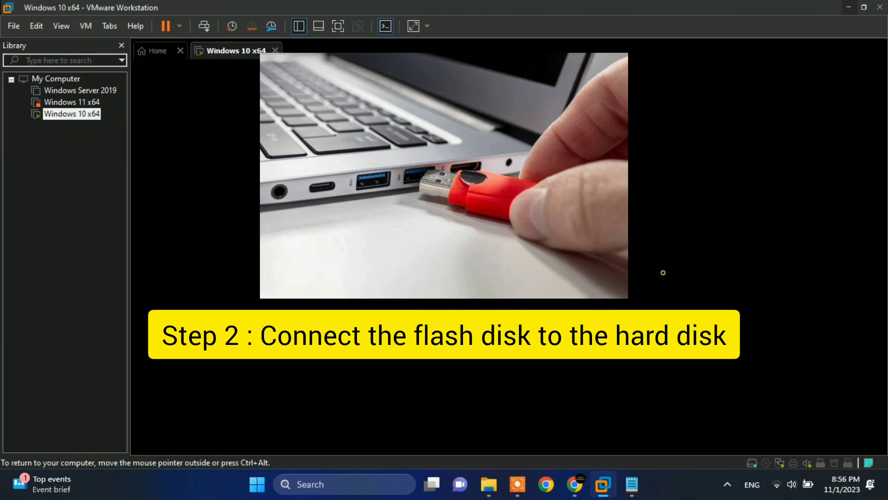
{"action": "left_click", "coordinate": [663, 273]}
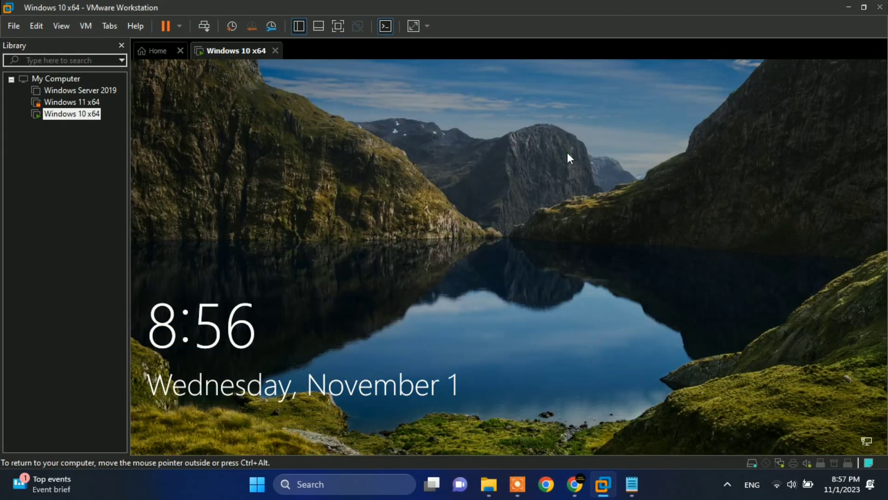
{"action": "left_click", "coordinate": [575, 211]}
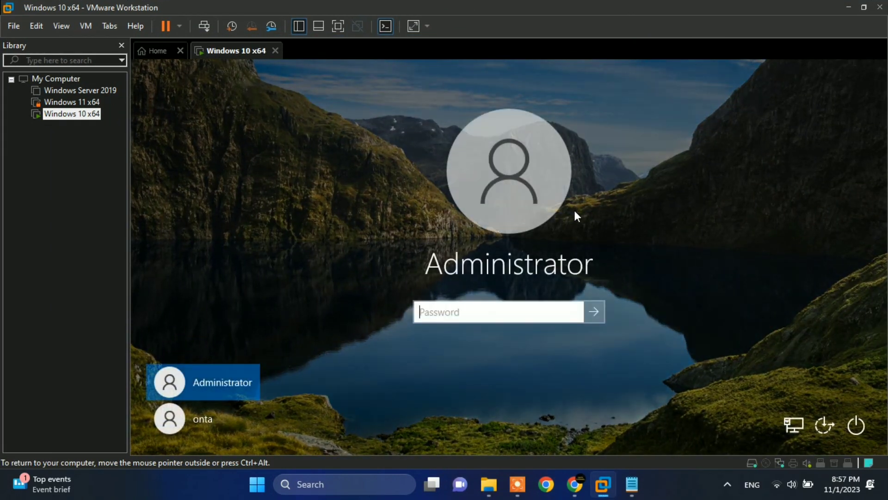
{"action": "left_click", "coordinate": [478, 319]}
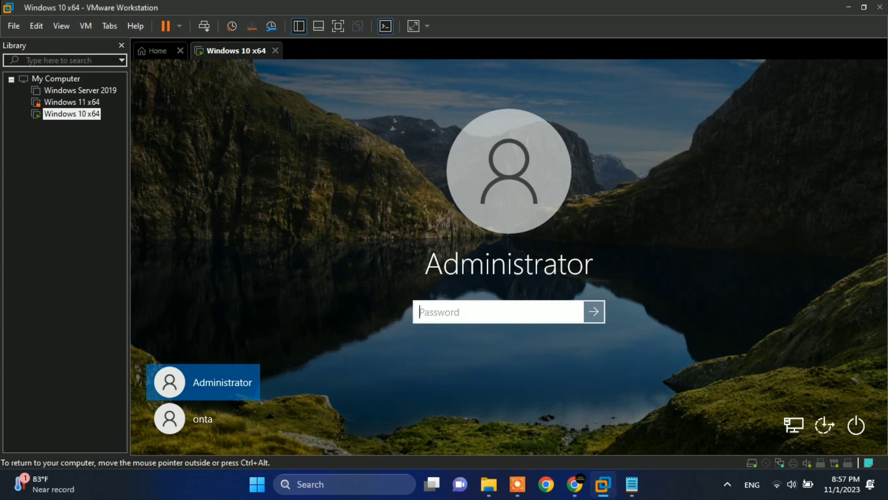
{"action": "type", "text": "1234"}
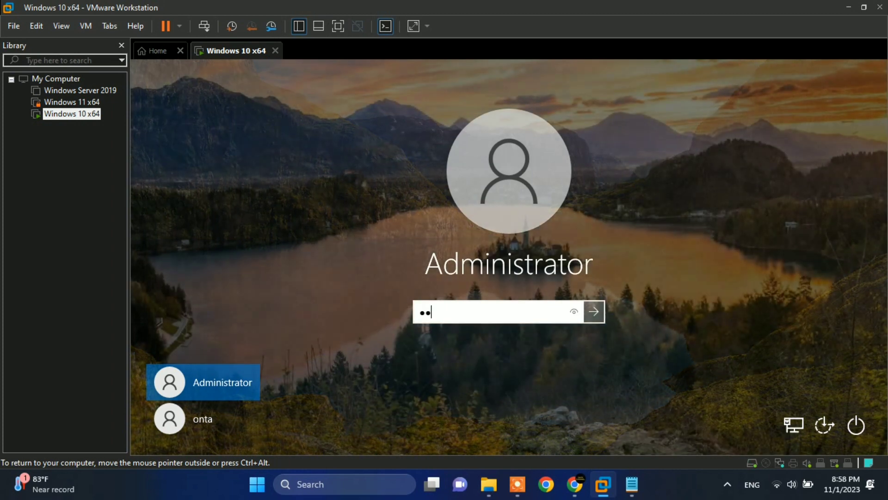
{"action": "type", "text": "56"}
{"action": "key", "text": "Return"}
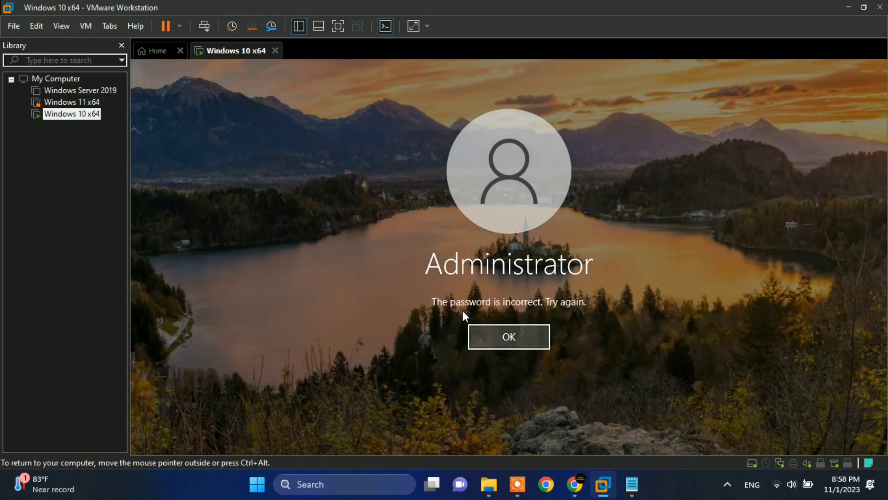
{"action": "key", "text": "Return"}
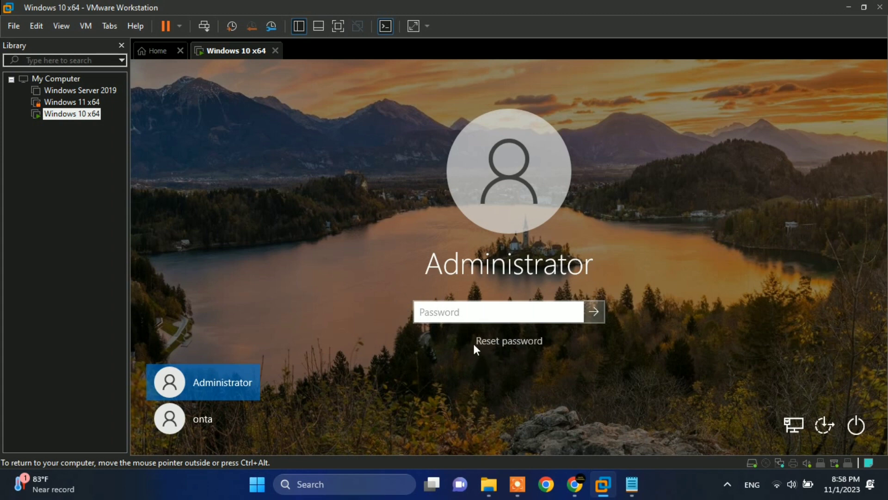
Start the Password Reset Wizard and choose FlashDisk (E:) as the password key disk.
{"action": "left_click", "coordinate": [501, 342]}
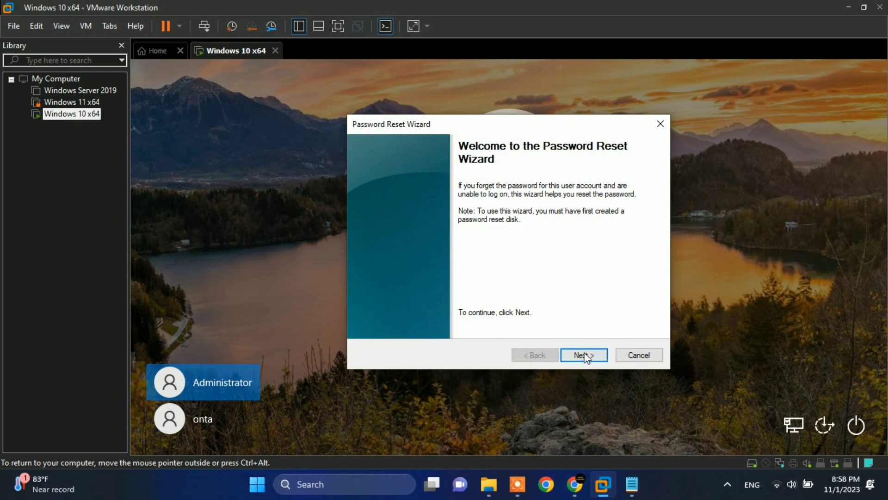
{"action": "left_click", "coordinate": [597, 356]}
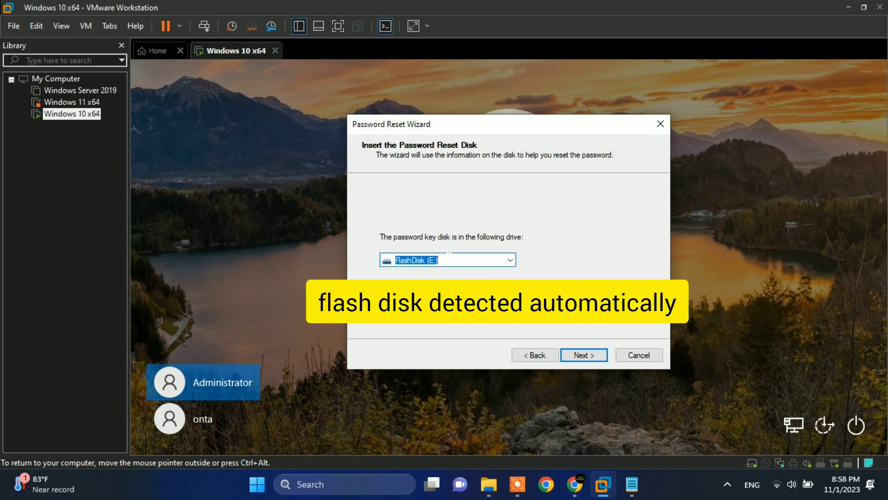
{"action": "left_click", "coordinate": [584, 355]}
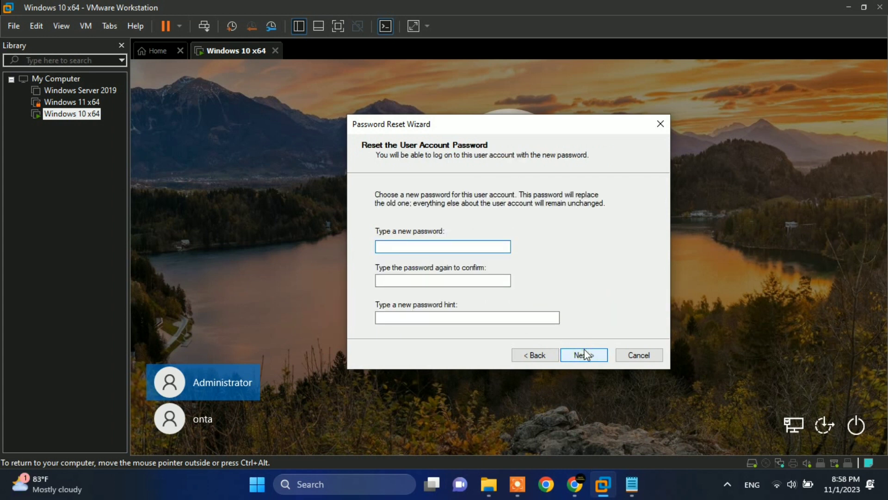
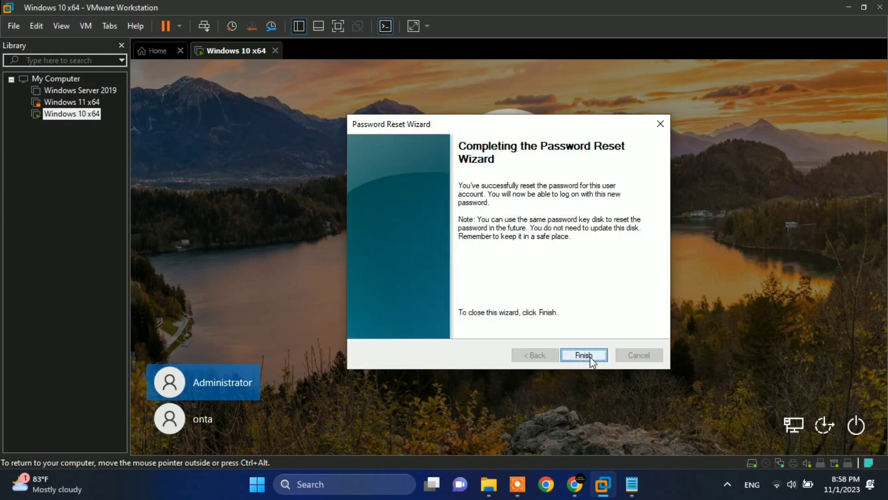
Finish the Password Reset Wizard to return to the Administrator sign-in screen.
{"action": "left_click", "coordinate": [584, 355]}
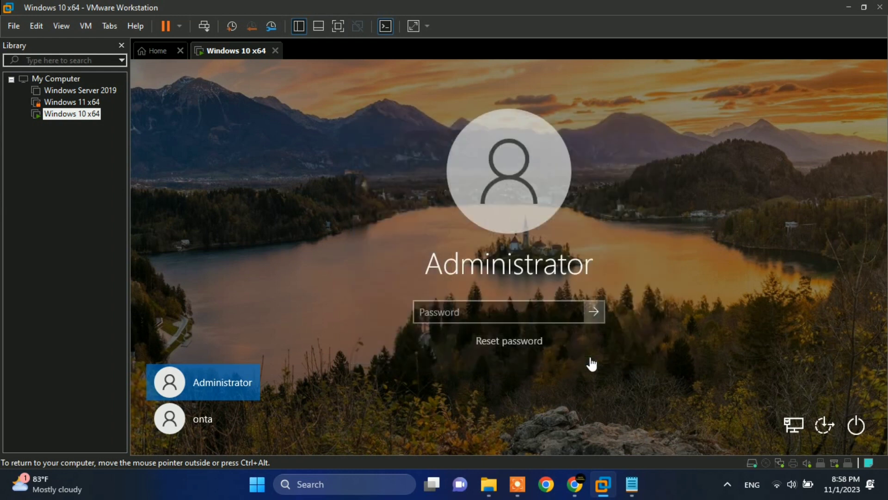
Sign in as Administrator with the reset password, checking it with the reveal icon first.
{"action": "left_click", "coordinate": [516, 312]}
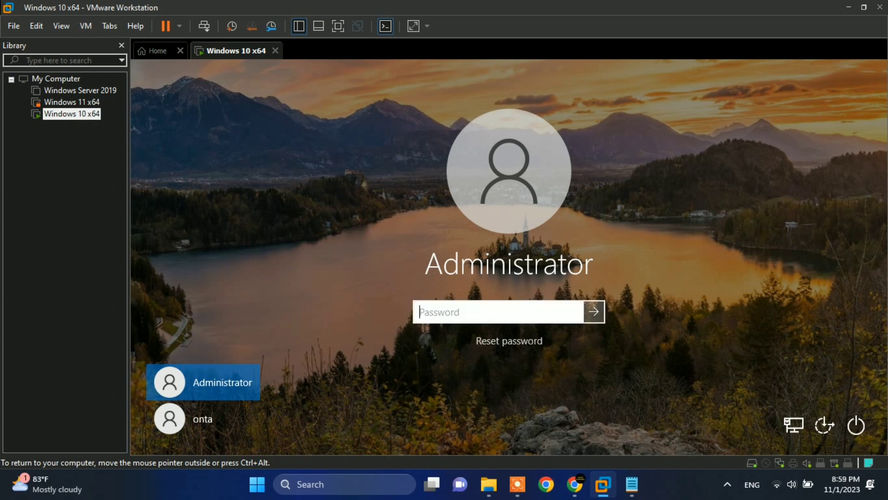
{"action": "type", "text": "••••"}
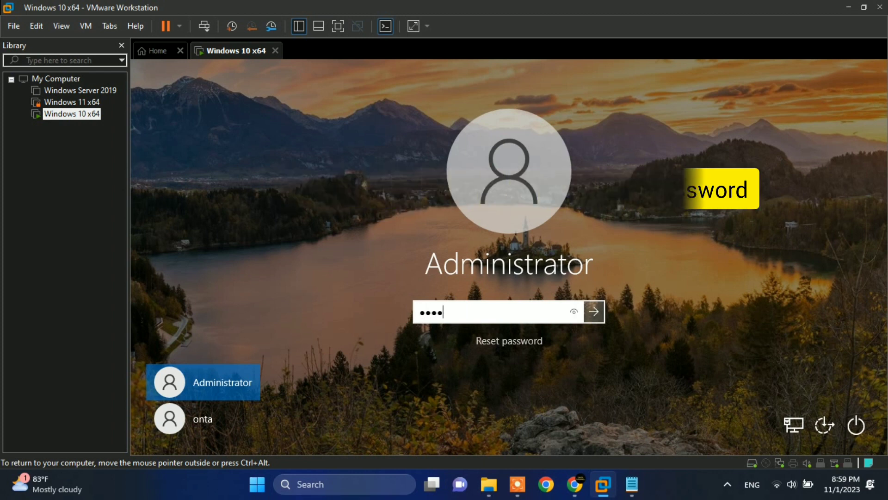
{"action": "left_click", "coordinate": [573, 313]}
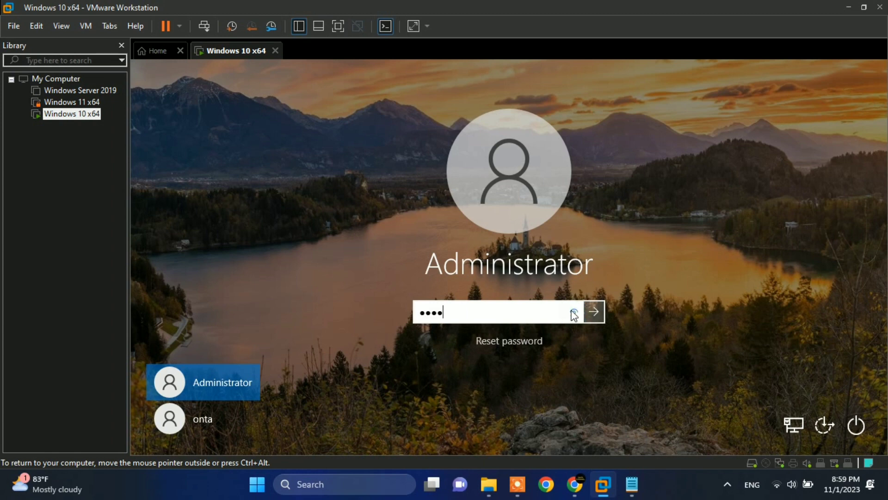
{"action": "left_click", "coordinate": [574, 312]}
{"action": "key", "text": "Return"}
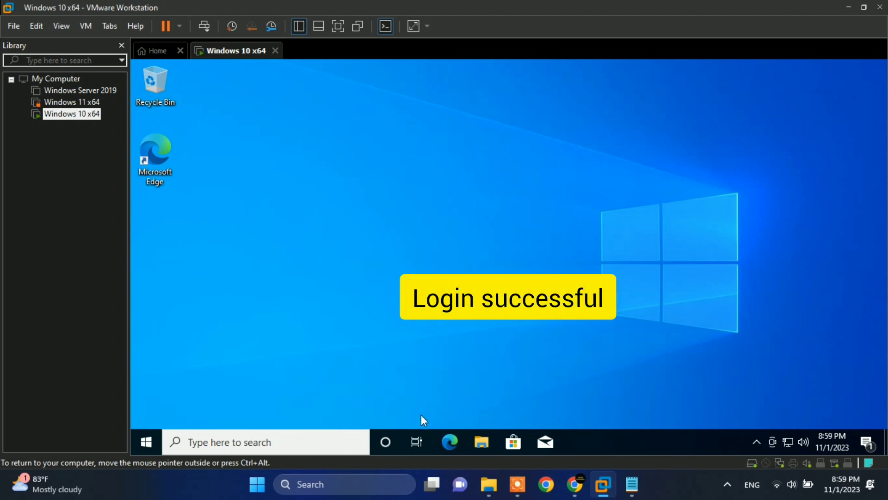
Check the Windows version through the Run box, close it, and open File Explorer at Quick access.
{"action": "left_click", "coordinate": [143, 442]}
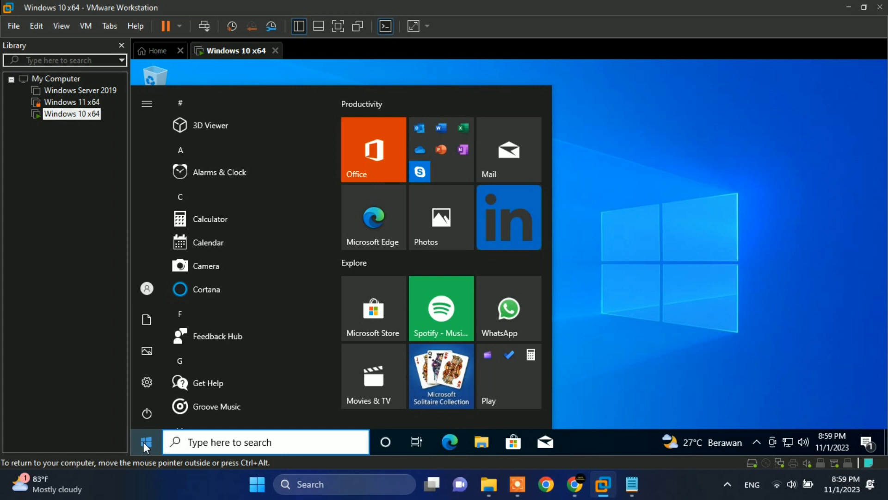
{"action": "type", "text": "run"}
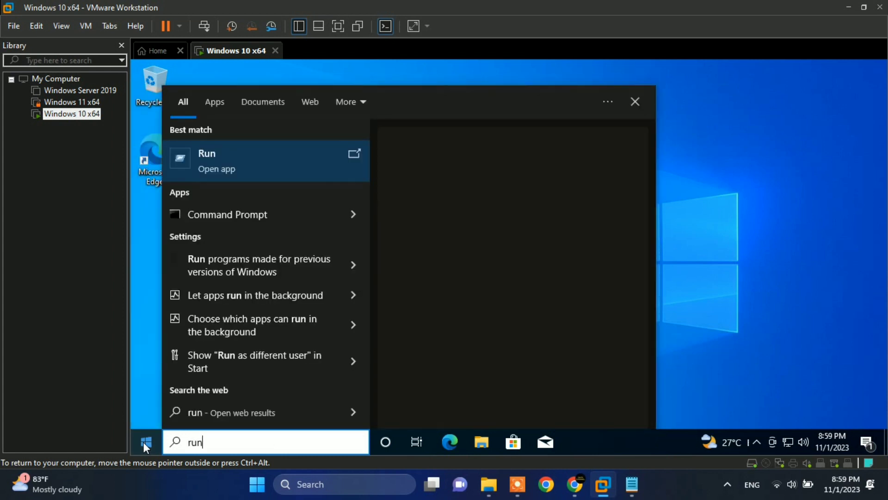
{"action": "key", "text": "Return"}
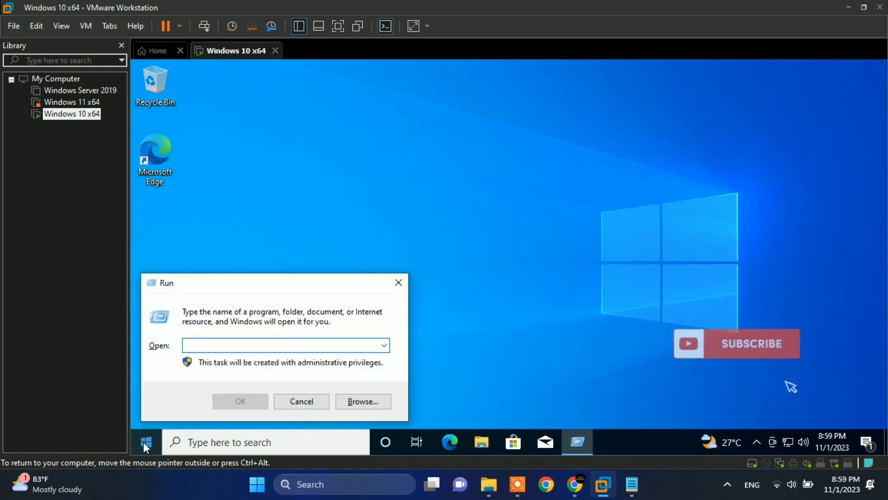
{"action": "type", "text": "control"}
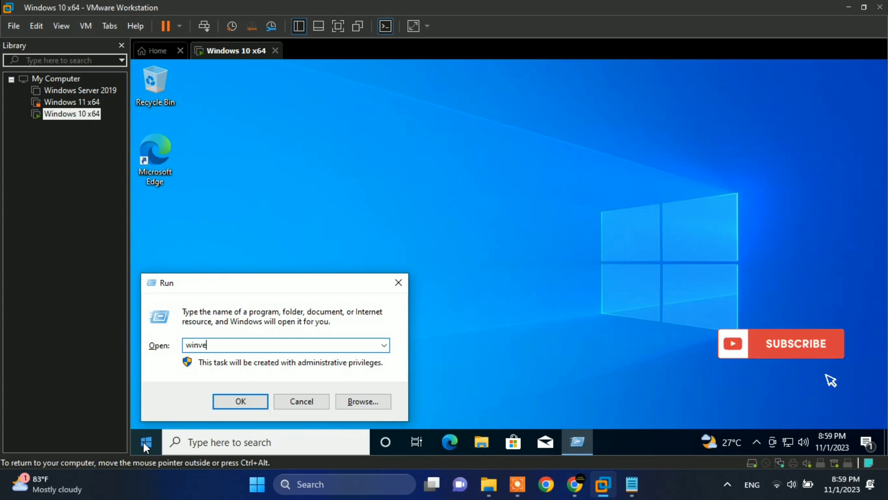
{"action": "key", "text": "Return"}
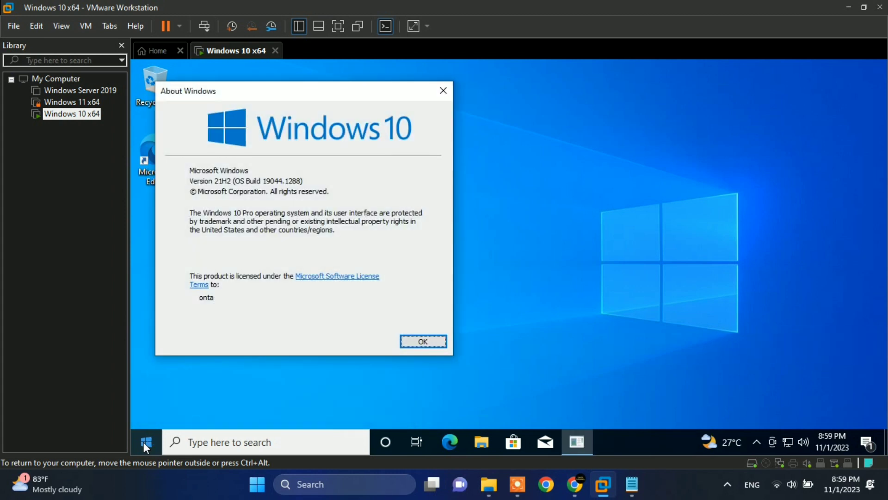
{"action": "key", "text": "Return"}
{"action": "left_click", "coordinate": [482, 442]}
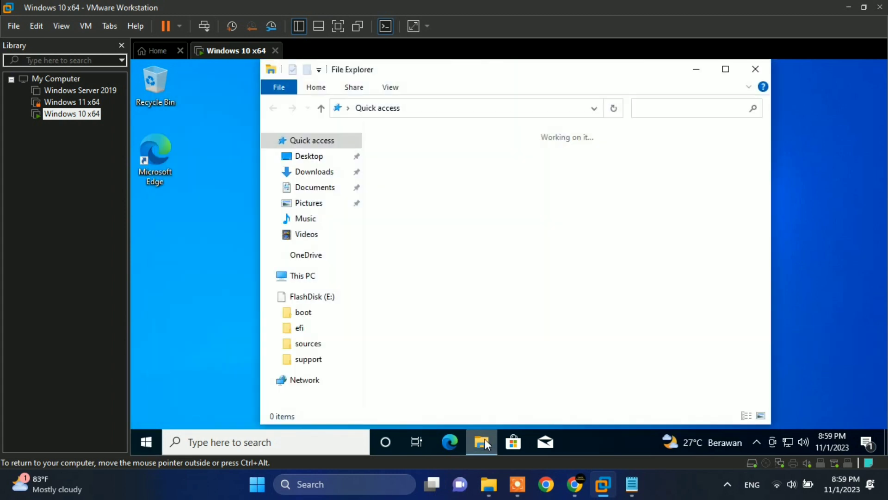
Confirm userkey.psw is on FlashDisk (E:), then eject that drive.
{"action": "left_click", "coordinate": [320, 303]}
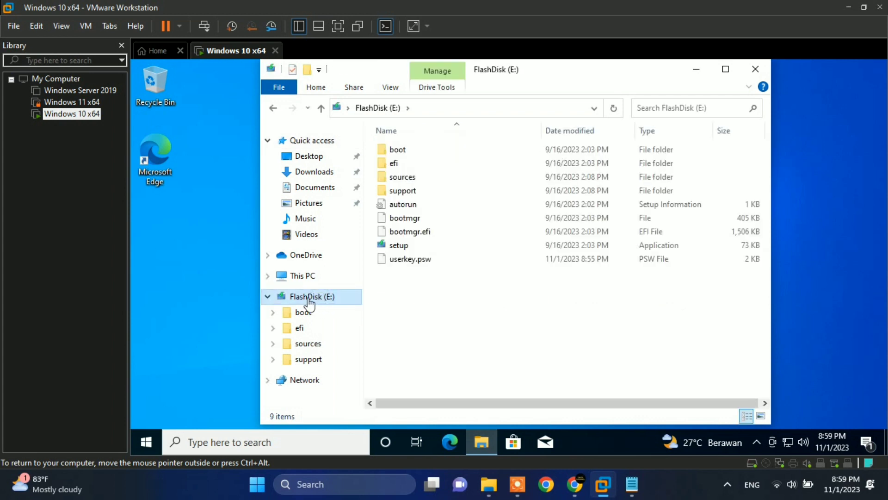
{"action": "left_click", "coordinate": [399, 264]}
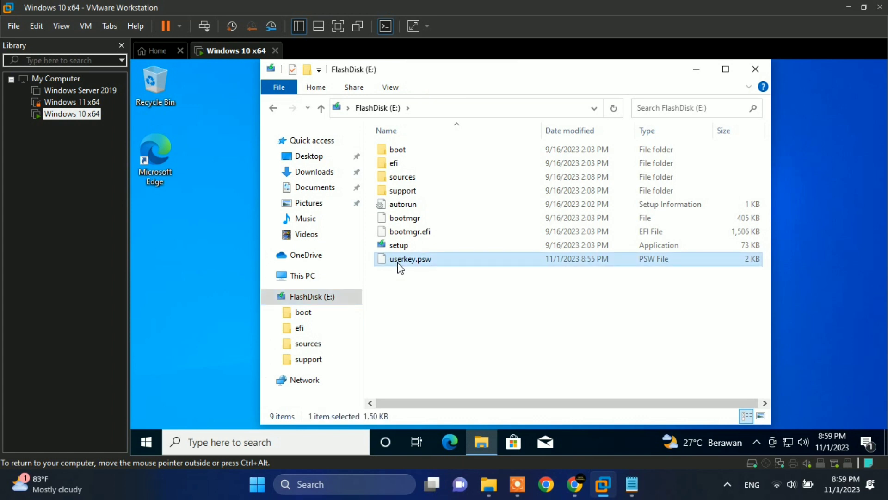
{"action": "right_click", "coordinate": [327, 299]}
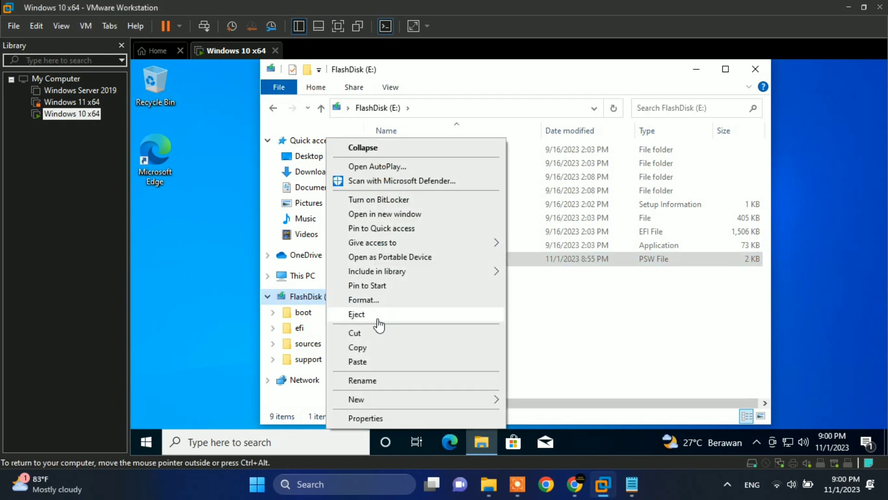
{"action": "left_click", "coordinate": [402, 316]}
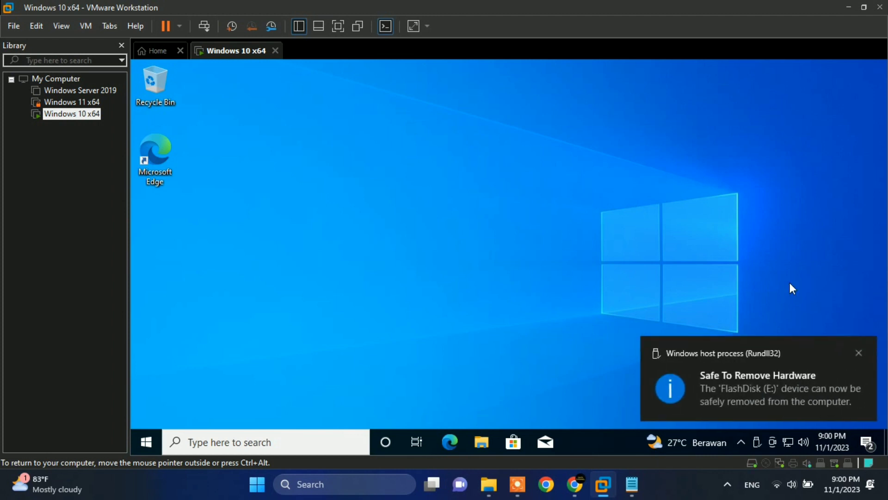
Close the Safe To Remove Hardware notification for FlashDisk (E:).
{"action": "left_click", "coordinate": [859, 353]}
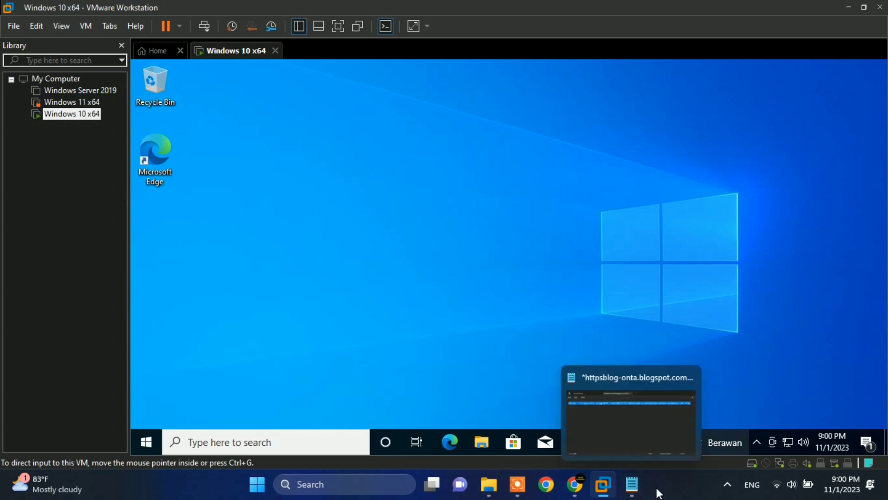